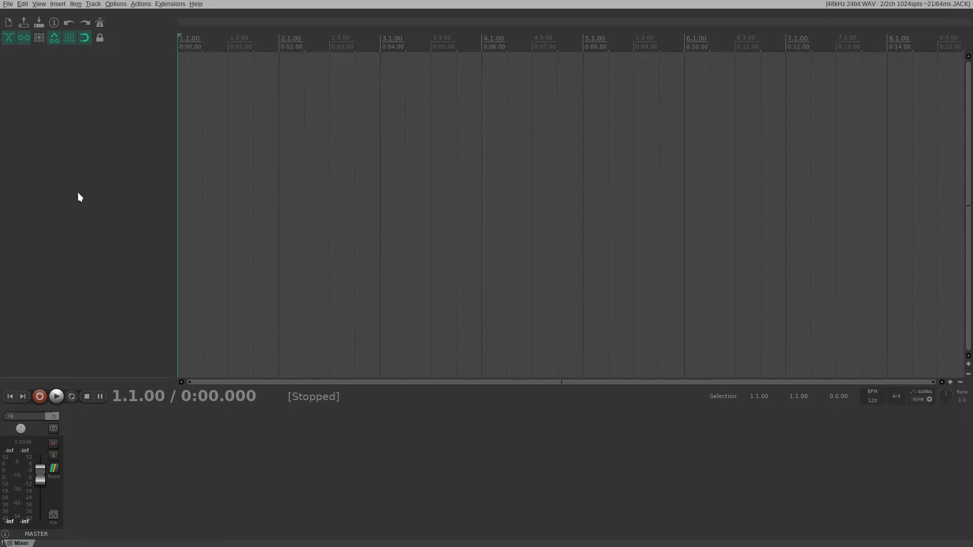
# Insert a new virtual instrument track loaded with ReaSynth and move its FX chain window lower.
pyautogui.rightClick(71, 176)
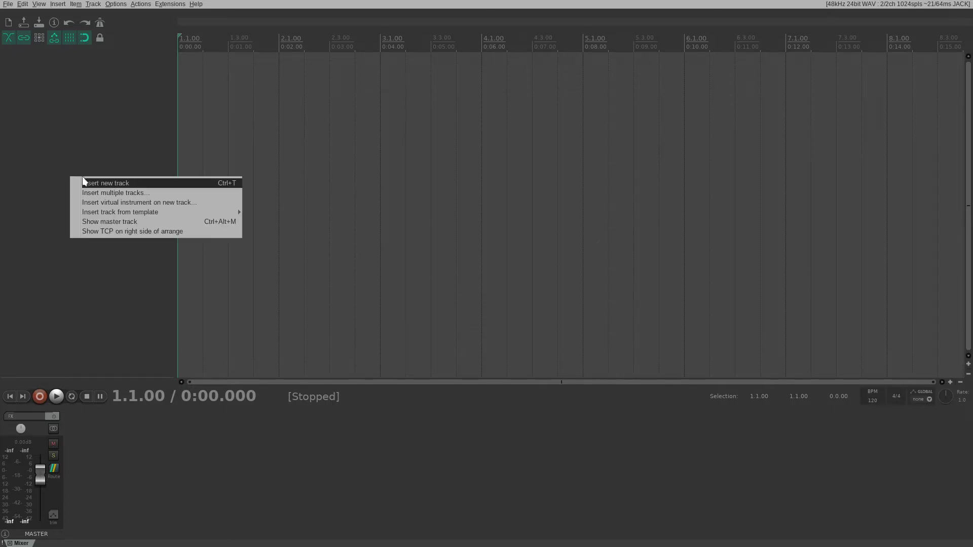
pyautogui.click(159, 205)
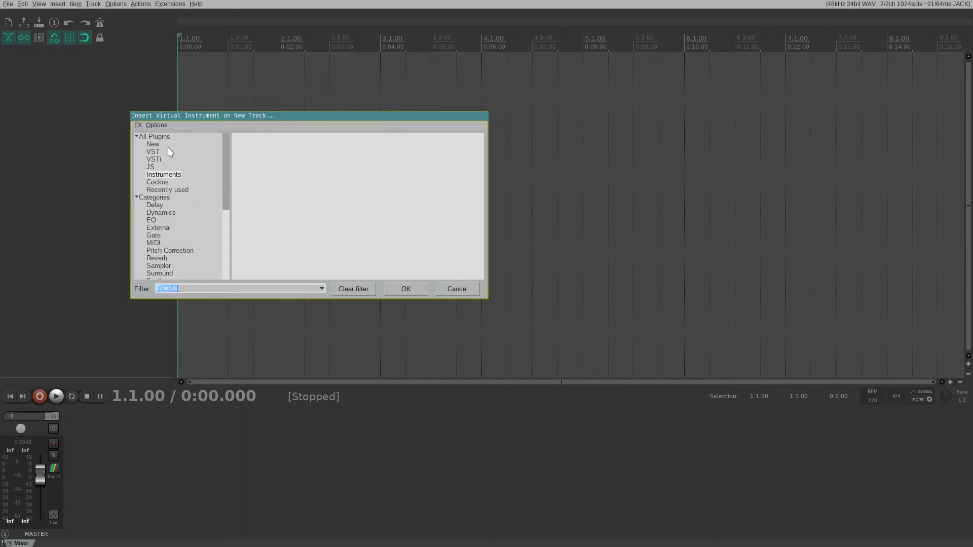
pyautogui.click(340, 284)
pyautogui.write('R')
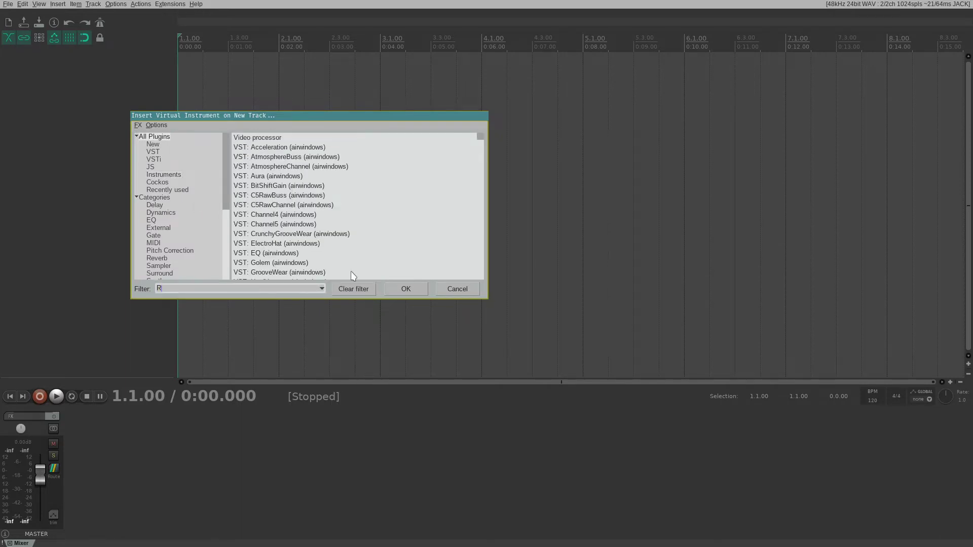
pyautogui.write('easy')
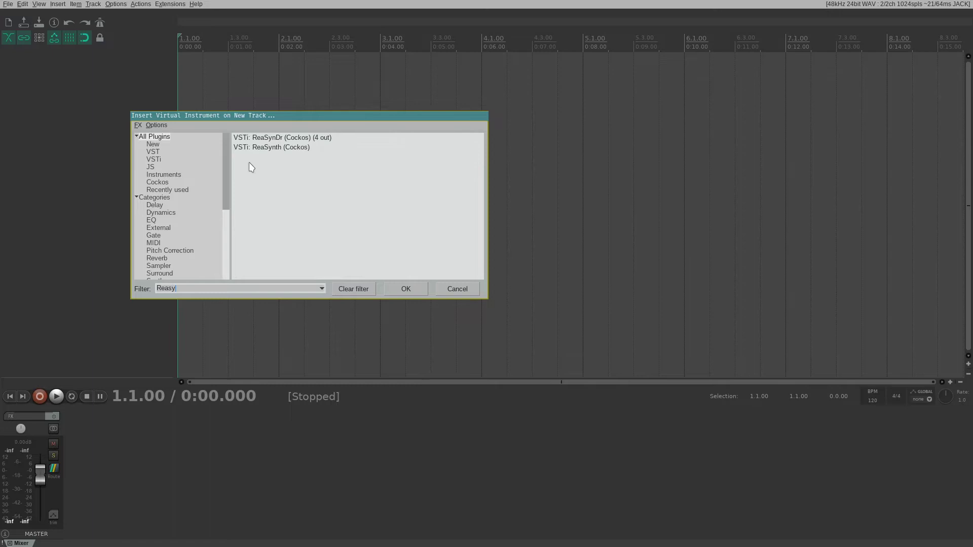
pyautogui.doubleClick(284, 148)
pyautogui.moveTo(272, 44); pyautogui.dragTo(522, 227)
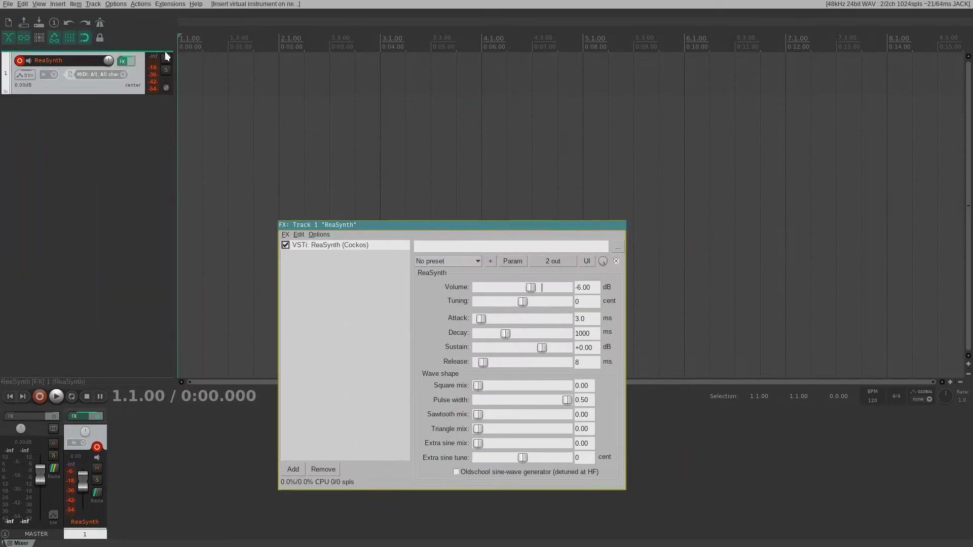
# Import Piano Chord Progression 02 D min.mid onto the ReaSynth track.
pyautogui.click(179, 65)
pyautogui.press('Insert')
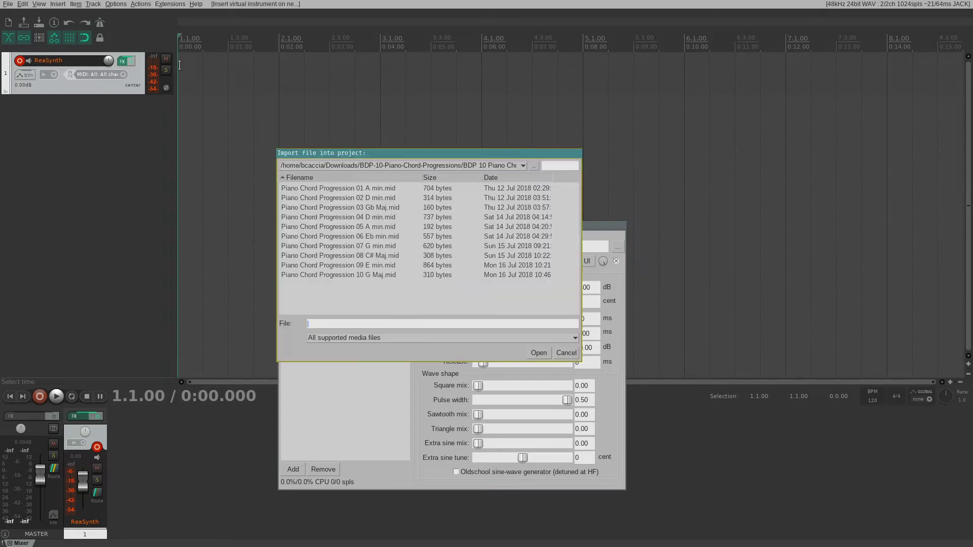
pyautogui.doubleClick(397, 199)
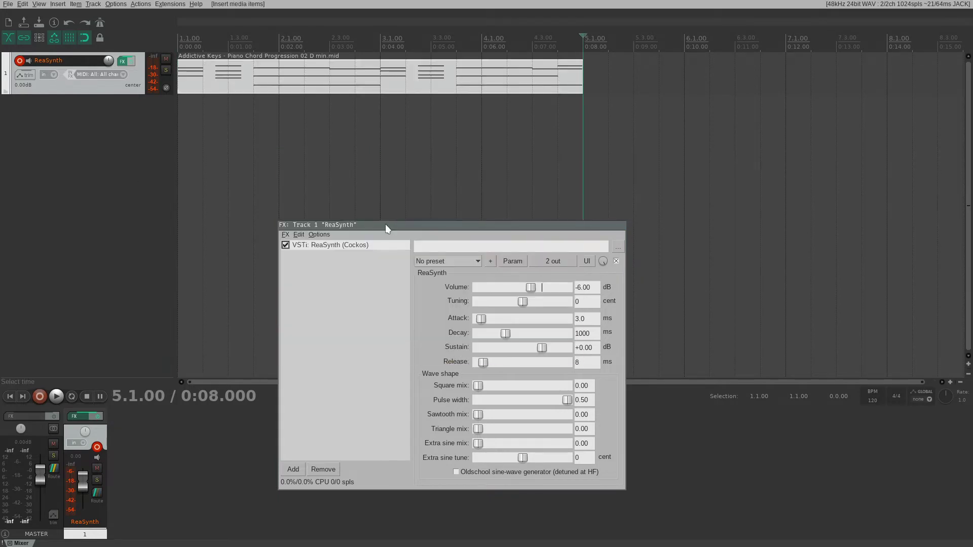
pyautogui.moveTo(387, 224); pyautogui.dragTo(321, 137)
# Lower the ReaSynth volume to -19.50 dB and play the chords from the project start.
pyautogui.moveTo(468, 204); pyautogui.dragTo(448, 206)
pyautogui.click(304, 221)
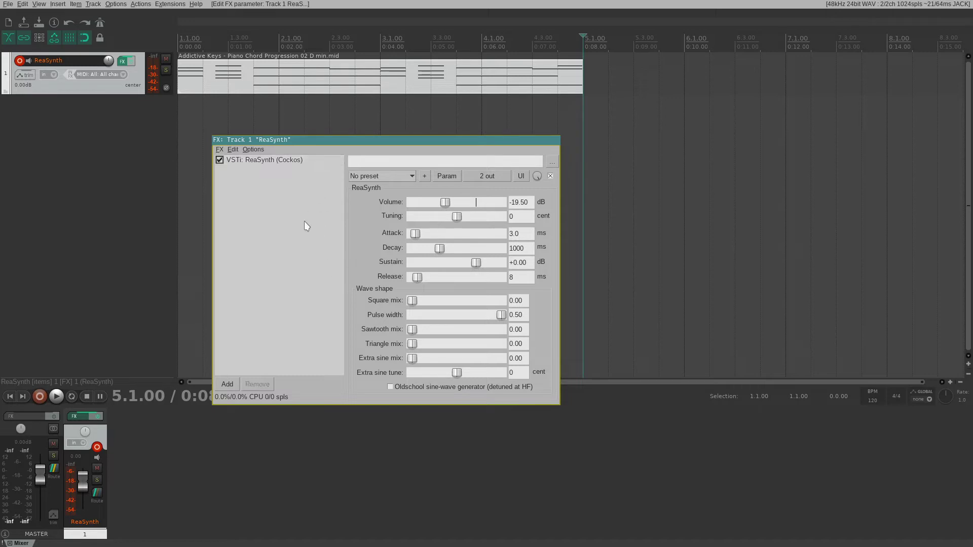
pyautogui.press('Down')
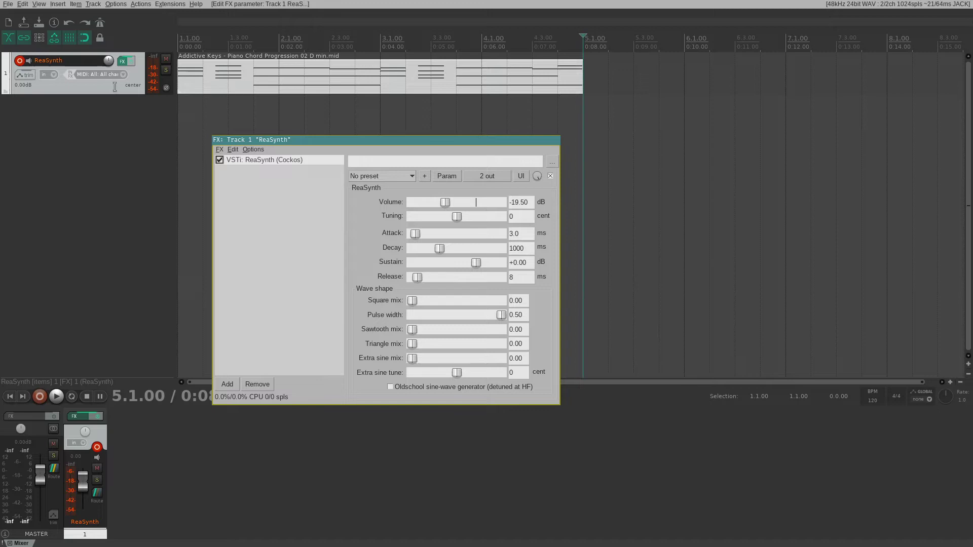
pyautogui.click(182, 40)
pyautogui.press('space')
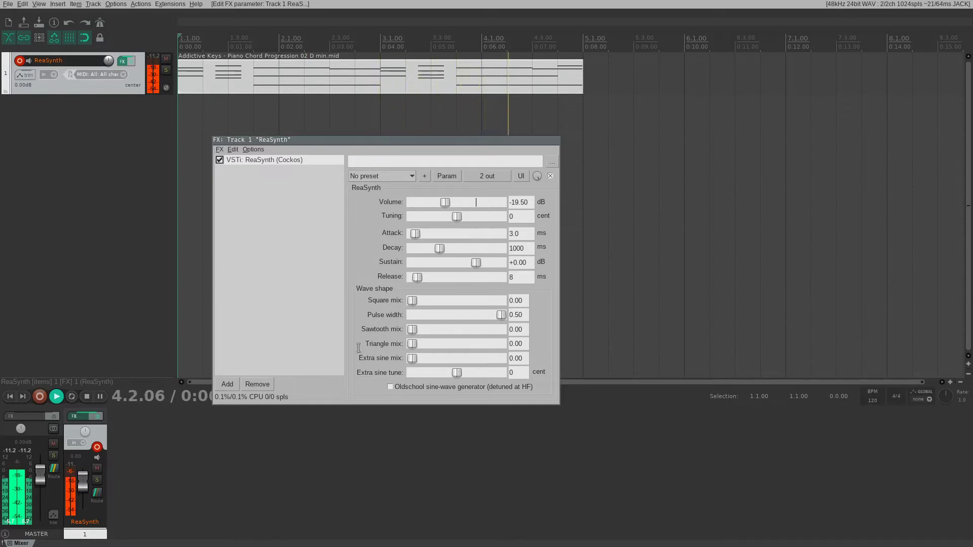
pyautogui.press('space')
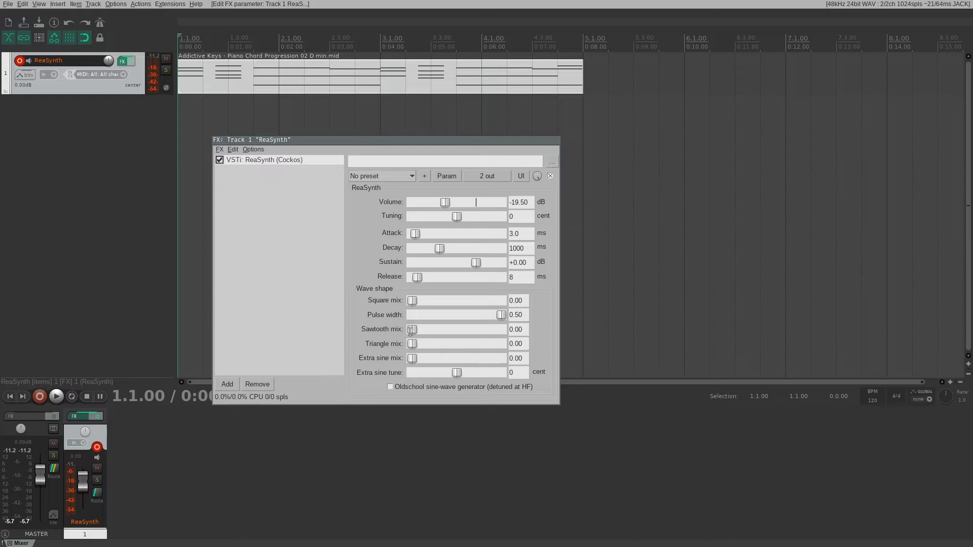
# Set ReaSynth's Sawtooth mix to 1.00 and Release to 1715 ms, then audition the chords.
pyautogui.moveTo(411, 331); pyautogui.dragTo(507, 328)
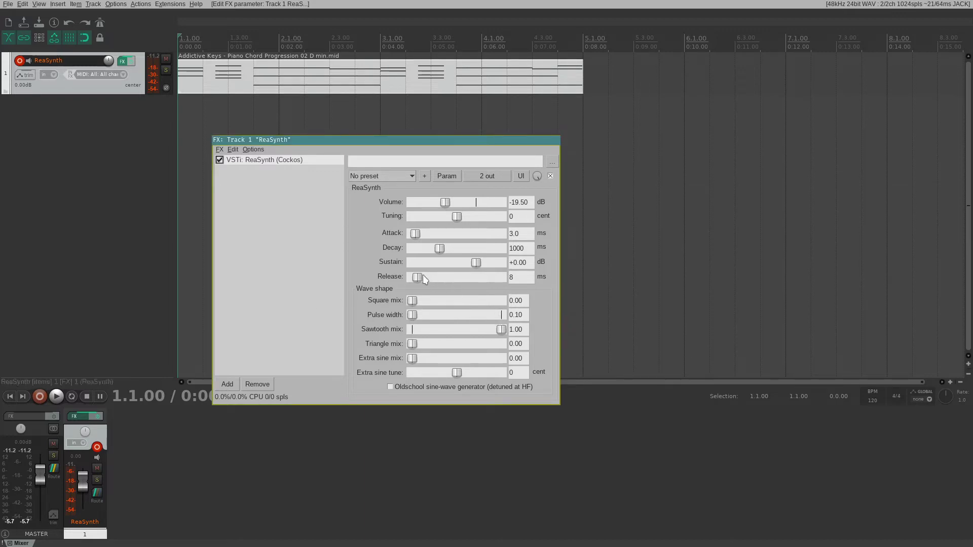
pyautogui.moveTo(418, 280); pyautogui.dragTo(469, 283)
pyautogui.press('space')
# Rename the ReaSynth instance to OSC 1.
pyautogui.press('F2')
pyautogui.hotkey('ctrl', 'a')
pyautogui.write('OSC 1')
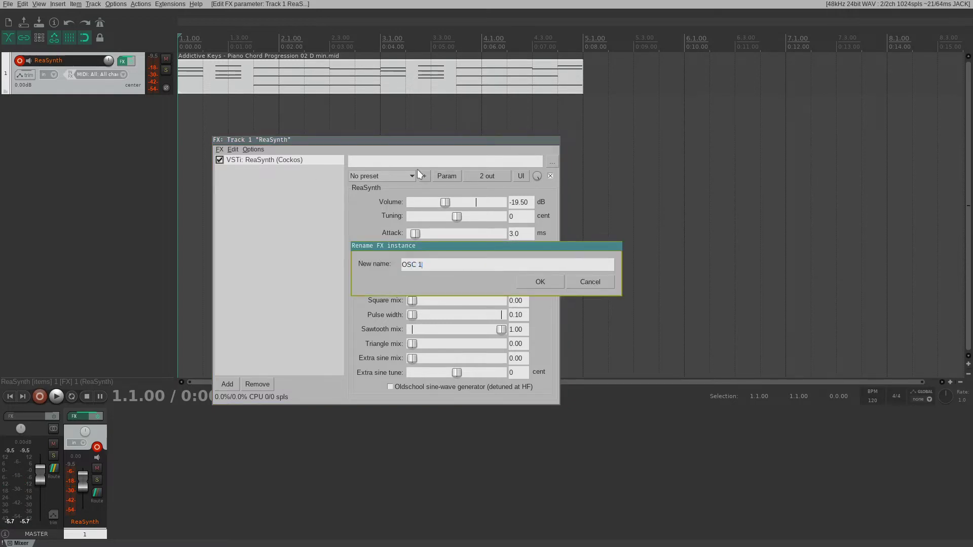
pyautogui.press('Return')
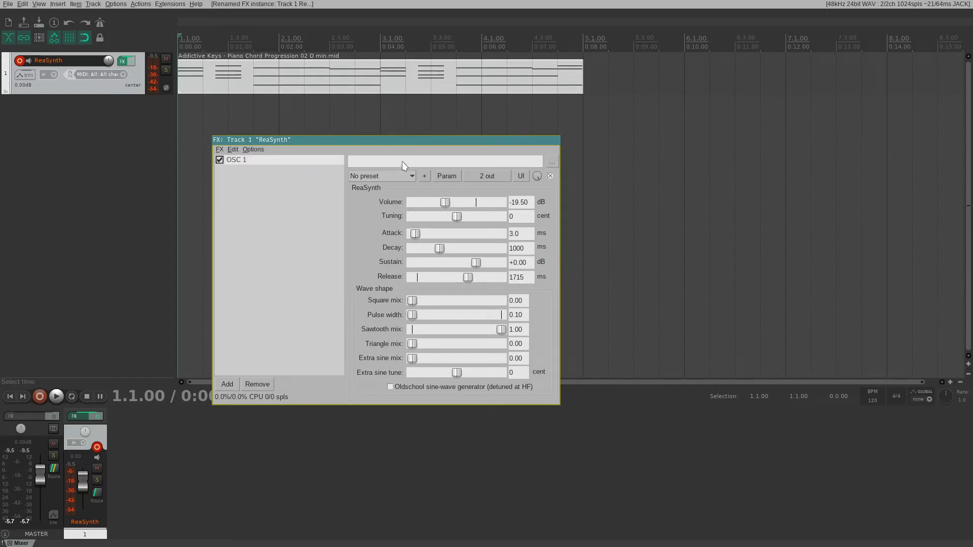
# Paste a duplicate of OSC 1 and name it OSC 2.
pyautogui.hotkey('ctrl', 'v')
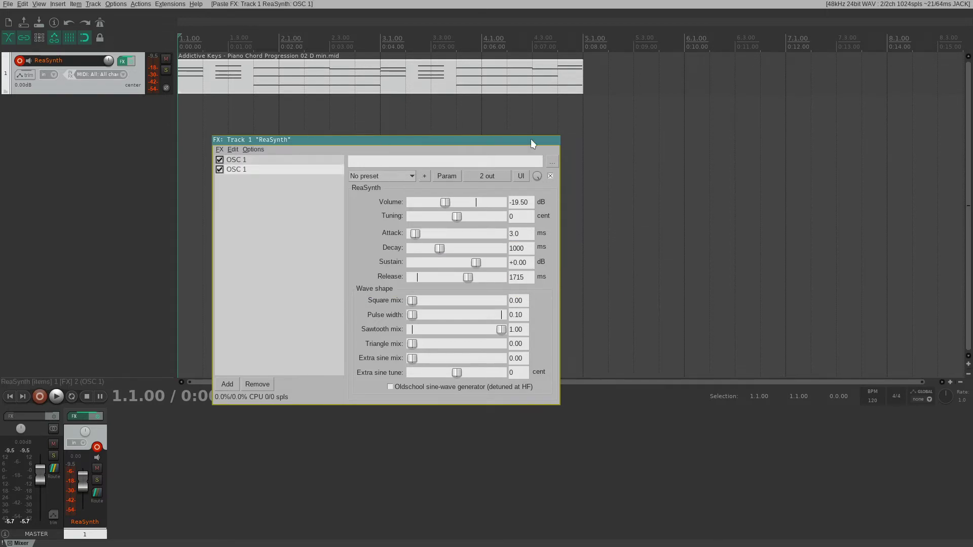
pyautogui.press('F2')
pyautogui.write('2')
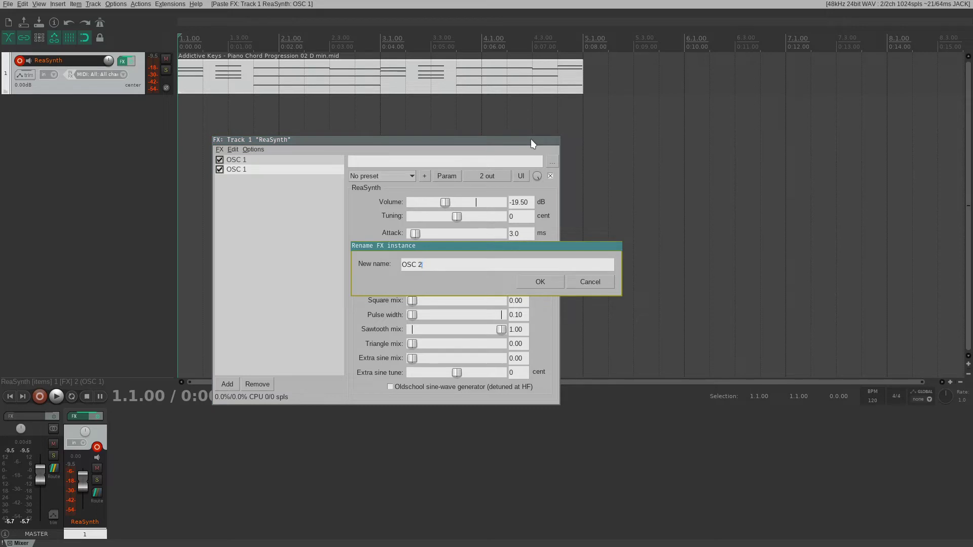
pyautogui.press('Return')
# Detune OSC 2 to -14 cents and play back to hear it.
pyautogui.click(260, 170)
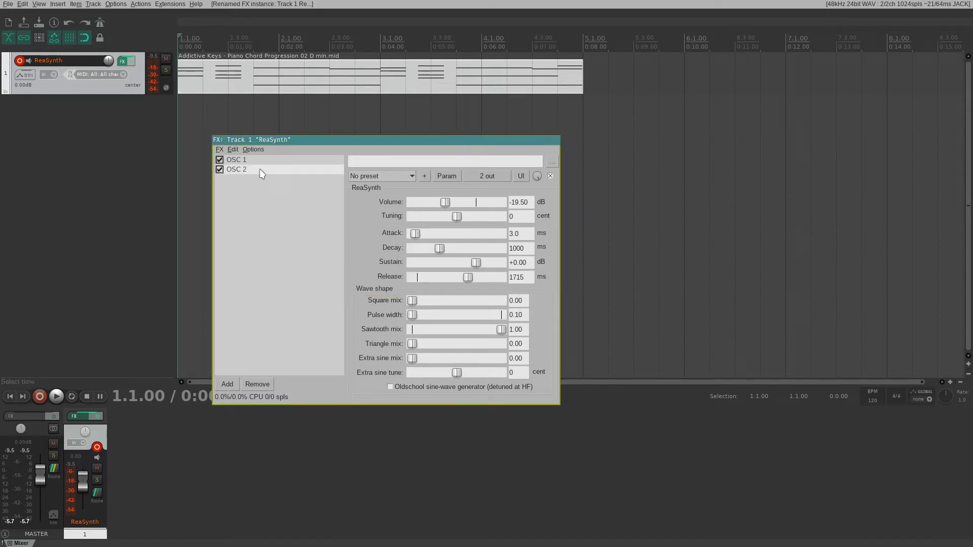
pyautogui.click(455, 216)
pyautogui.press('space')
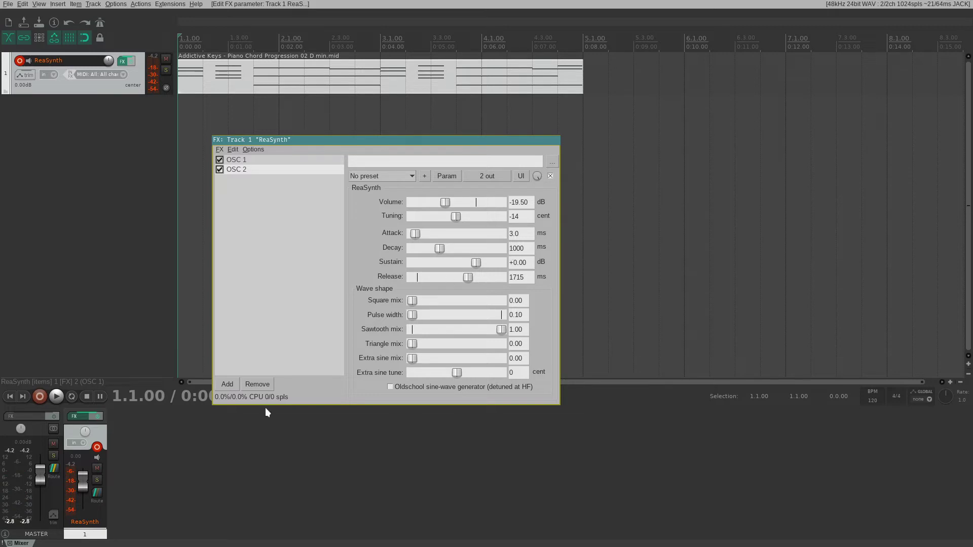
# Add JS: Moog 4-Pole Filter to the chain with Oversample set to On.
pyautogui.click(231, 383)
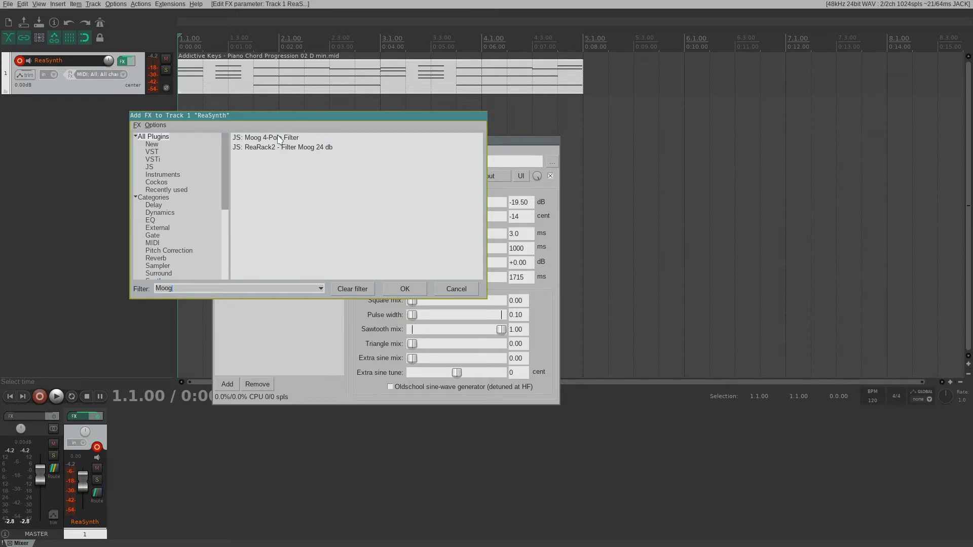
pyautogui.doubleClick(279, 138)
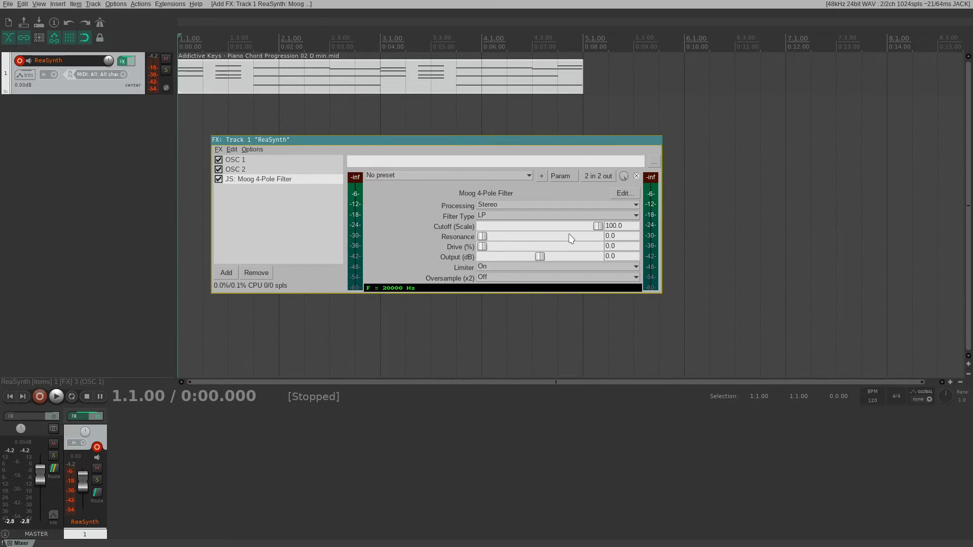
pyautogui.click(531, 277)
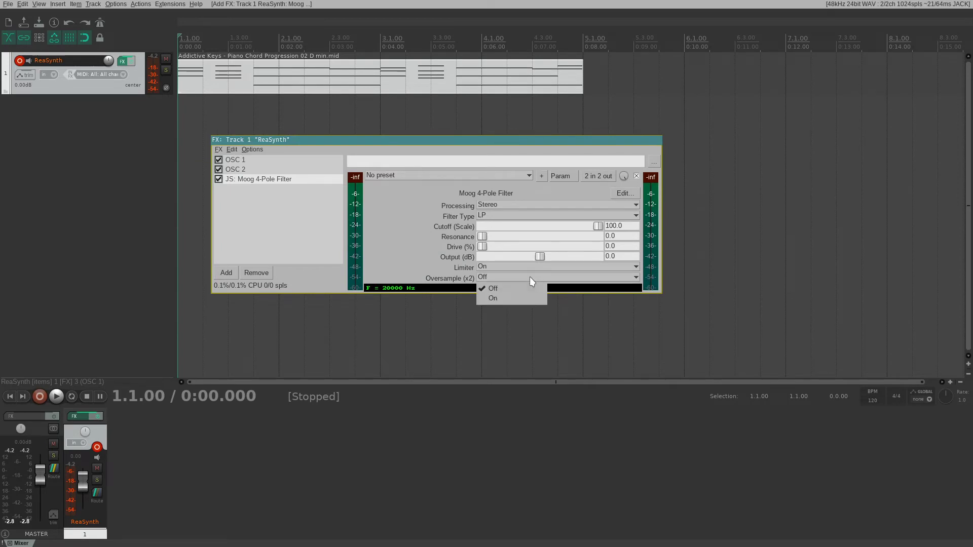
pyautogui.click(496, 299)
# Set the filter cutoff to 61.95 and resonance to 0.389 while auditioning.
pyautogui.press('space')
pyautogui.moveTo(598, 227); pyautogui.dragTo(554, 226)
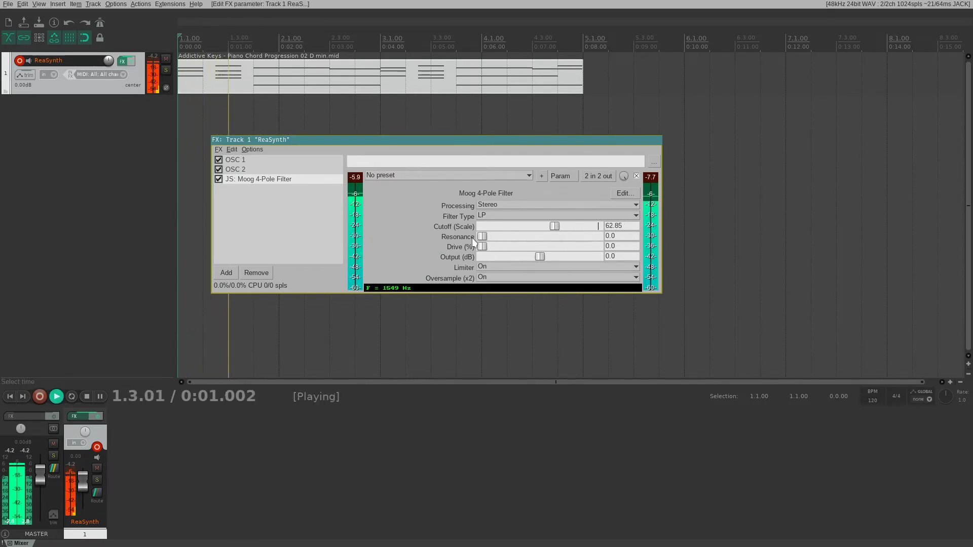
pyautogui.moveTo(482, 236); pyautogui.dragTo(546, 227)
pyautogui.press('space')
pyautogui.click(495, 474)
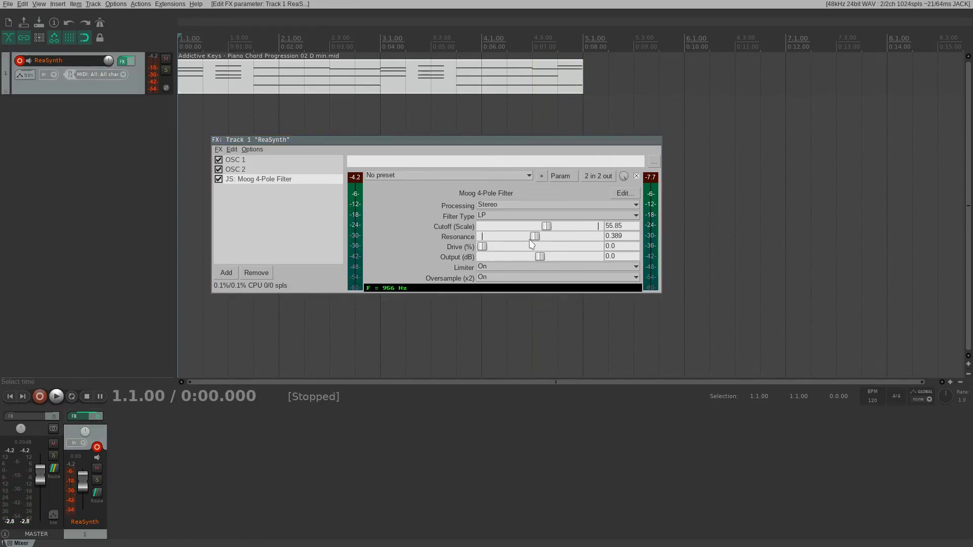
pyautogui.moveTo(548, 227); pyautogui.dragTo(555, 230)
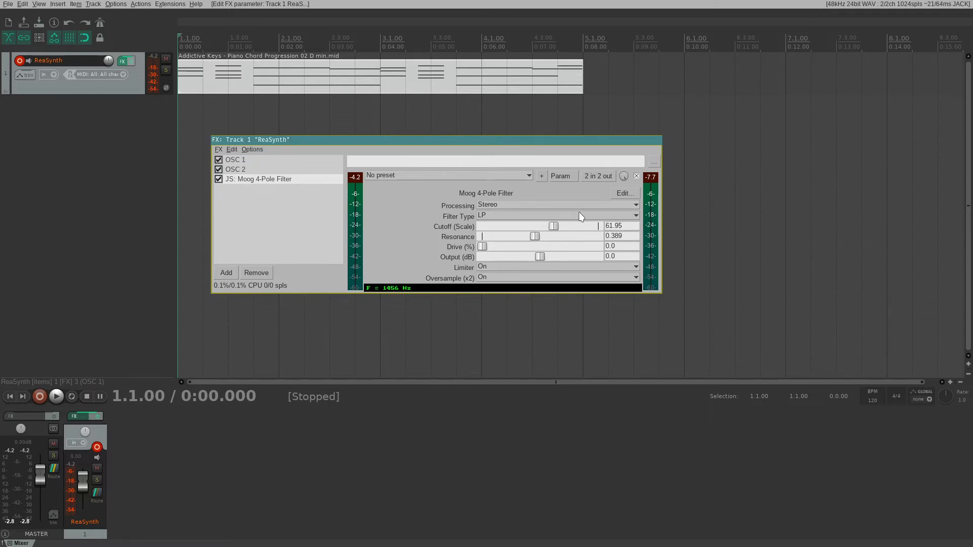
# Enable a tempo-synced LFO on the Moog cutoff at 7.75 QN speed.
pyautogui.click(564, 176)
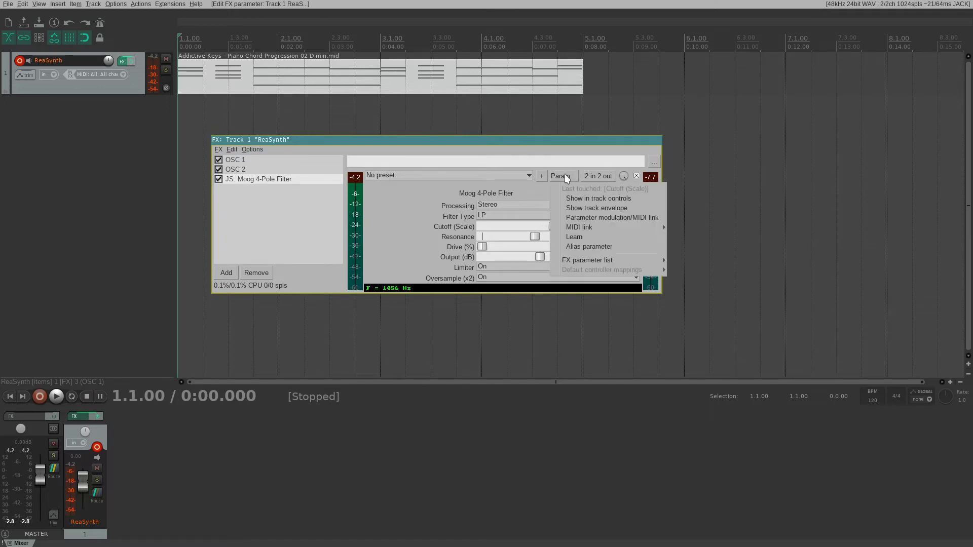
pyautogui.click(611, 221)
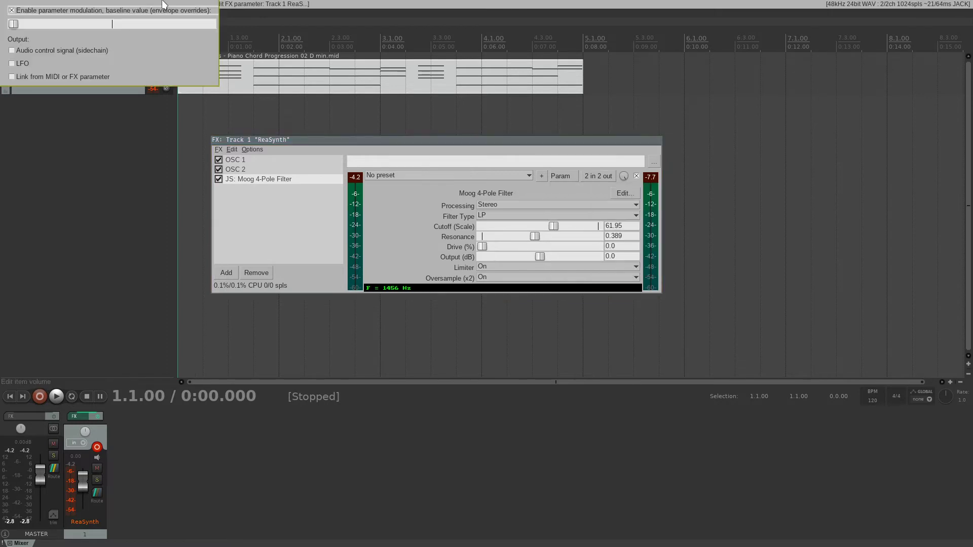
pyautogui.moveTo(103, 5); pyautogui.dragTo(639, 271)
pyautogui.click(558, 324)
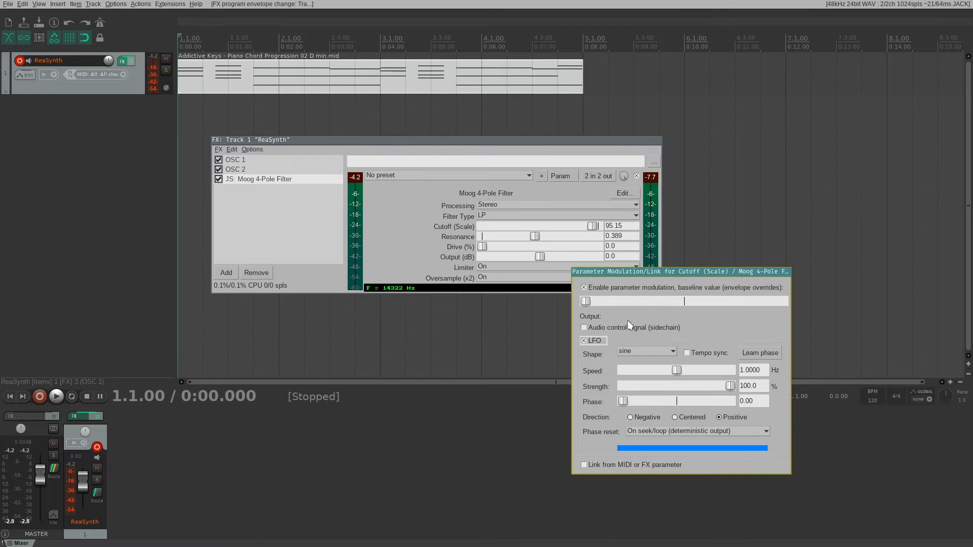
pyautogui.click(694, 354)
pyautogui.moveTo(660, 371); pyautogui.dragTo(622, 372)
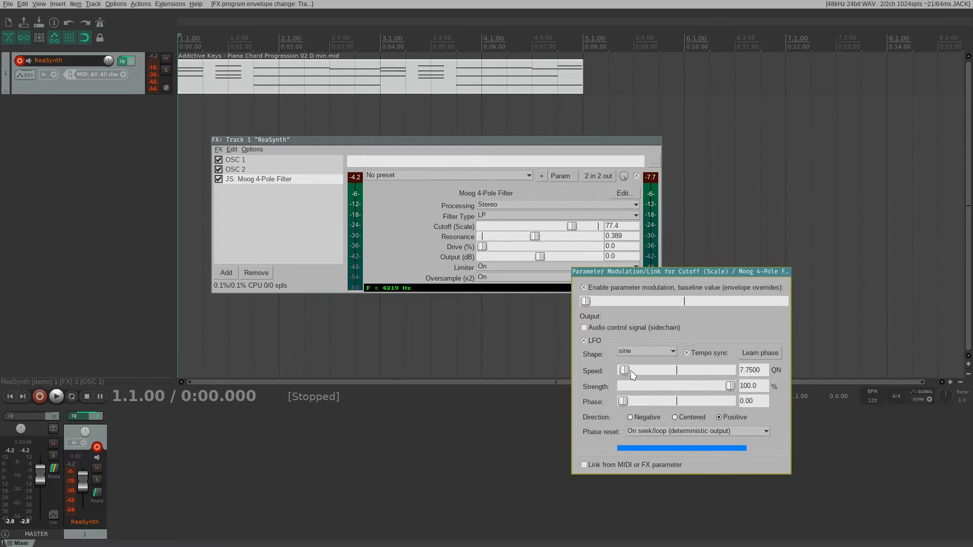
# Set LFO strength to 13% and raise the cutoff baseline while auditioning, then close the settings.
pyautogui.moveTo(730, 387); pyautogui.dragTo(672, 390)
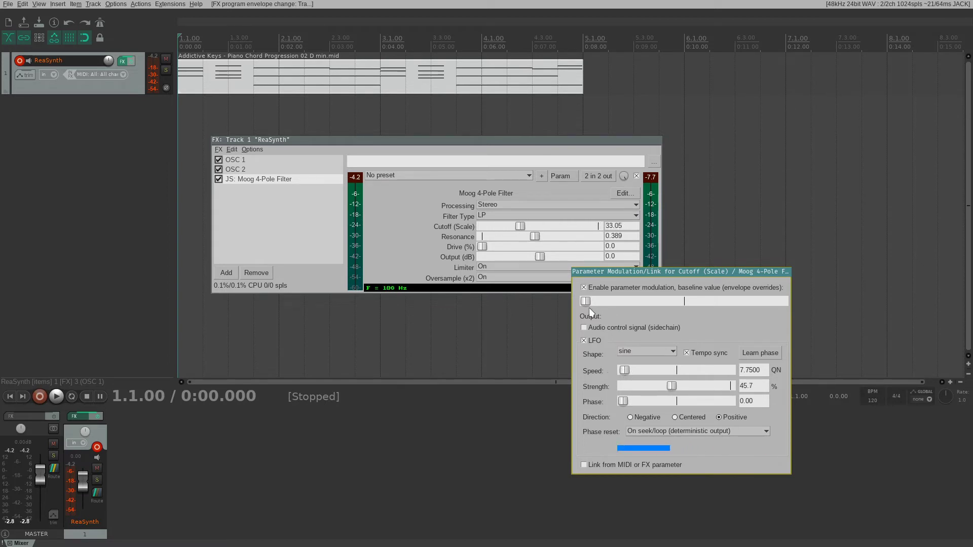
pyautogui.moveTo(586, 302); pyautogui.dragTo(699, 302)
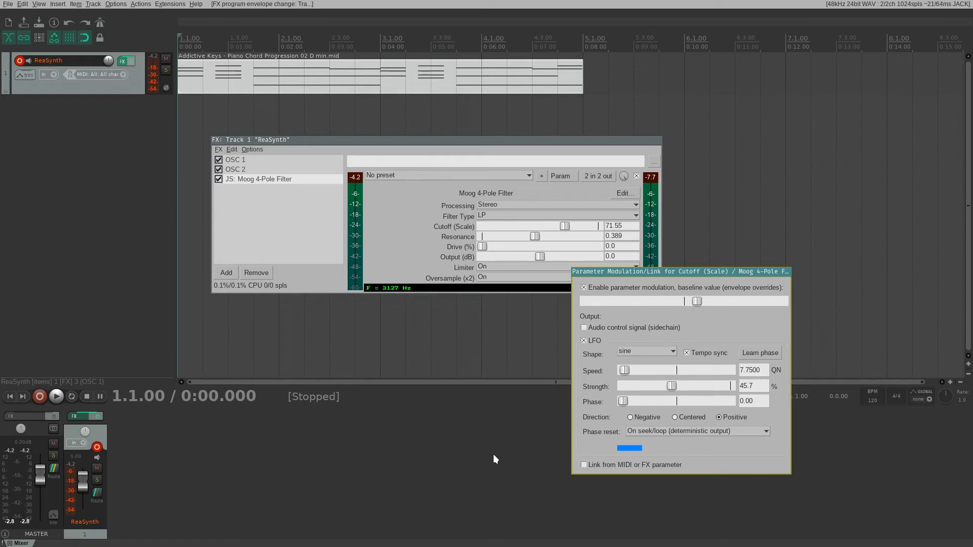
pyautogui.press('space')
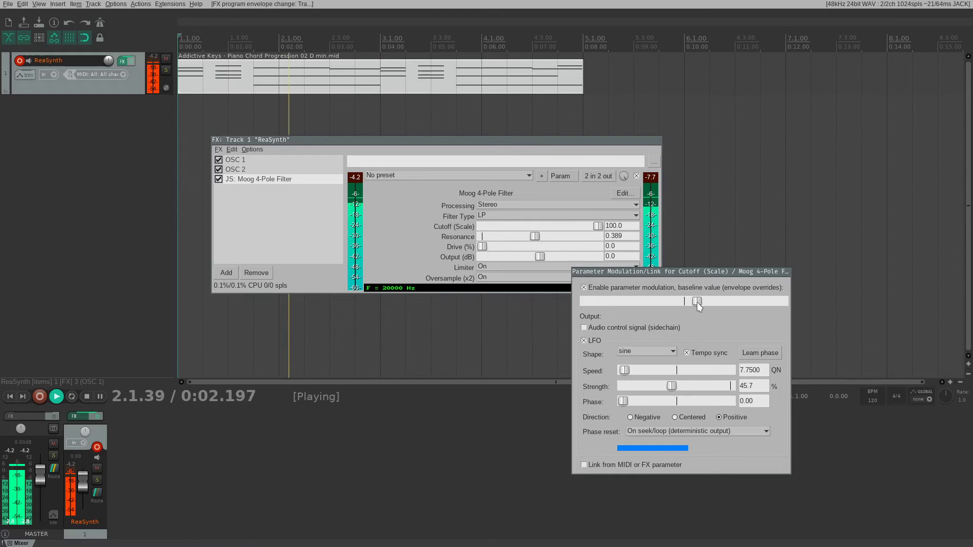
pyautogui.moveTo(698, 303); pyautogui.dragTo(713, 303)
pyautogui.moveTo(671, 386); pyautogui.dragTo(639, 390)
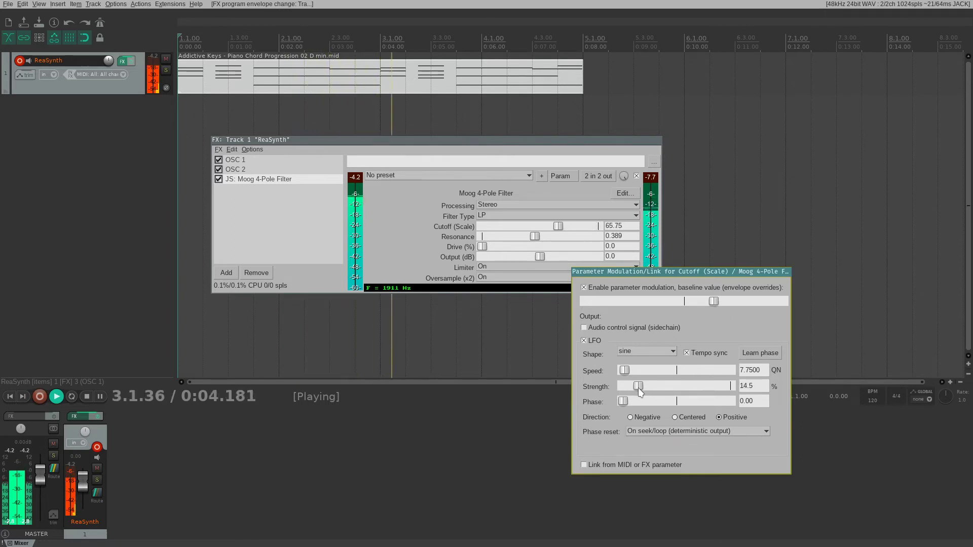
pyautogui.moveTo(714, 300); pyautogui.dragTo(720, 301)
pyautogui.press('space')
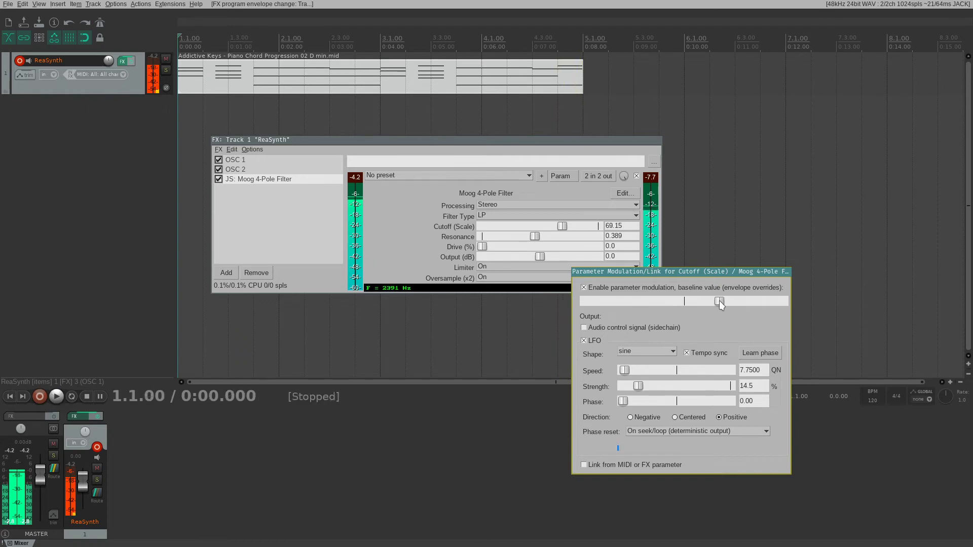
pyautogui.press('space')
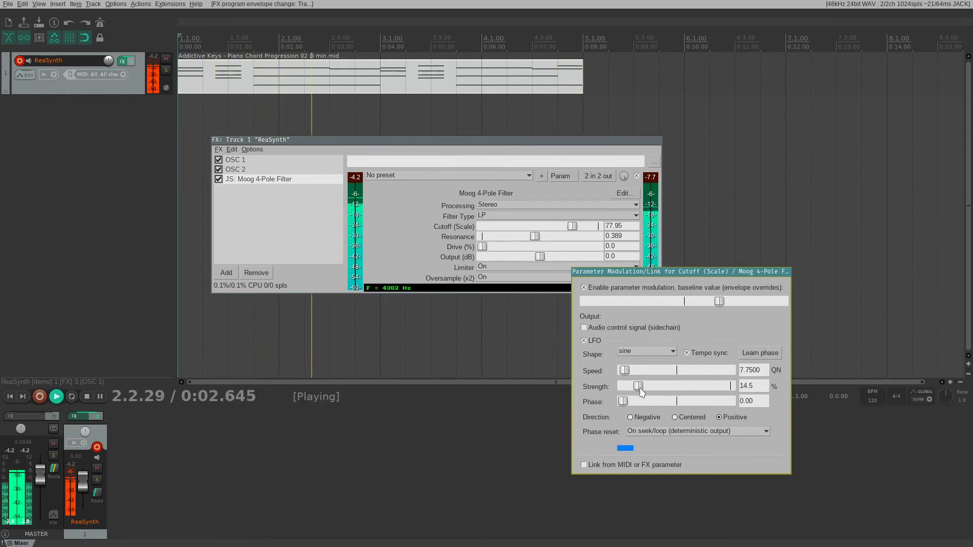
pyautogui.moveTo(640, 388); pyautogui.dragTo(639, 389)
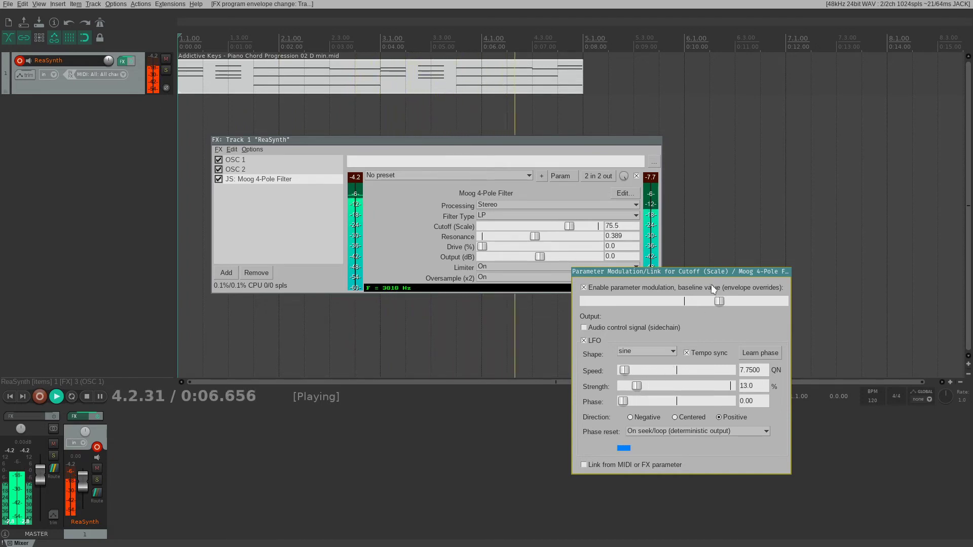
pyautogui.press('space')
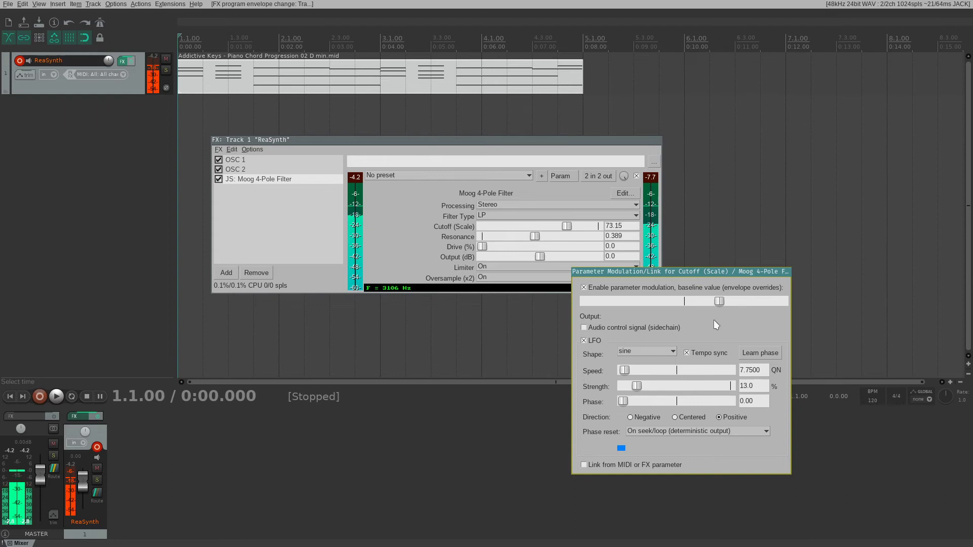
pyautogui.press('Escape')
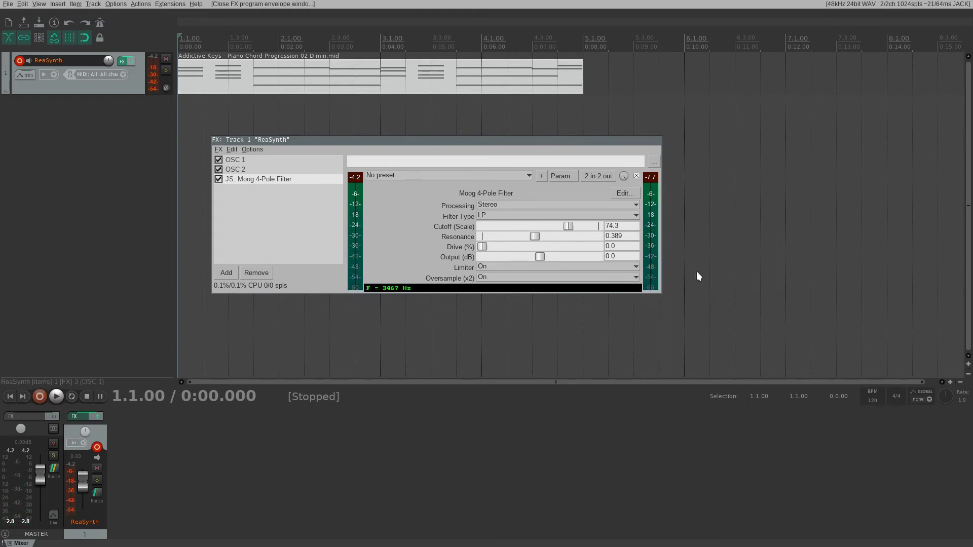
# Add JS: Chorus (Stereo) after the Moog filter and audition it, then reopen the Add FX list.
pyautogui.click(292, 208)
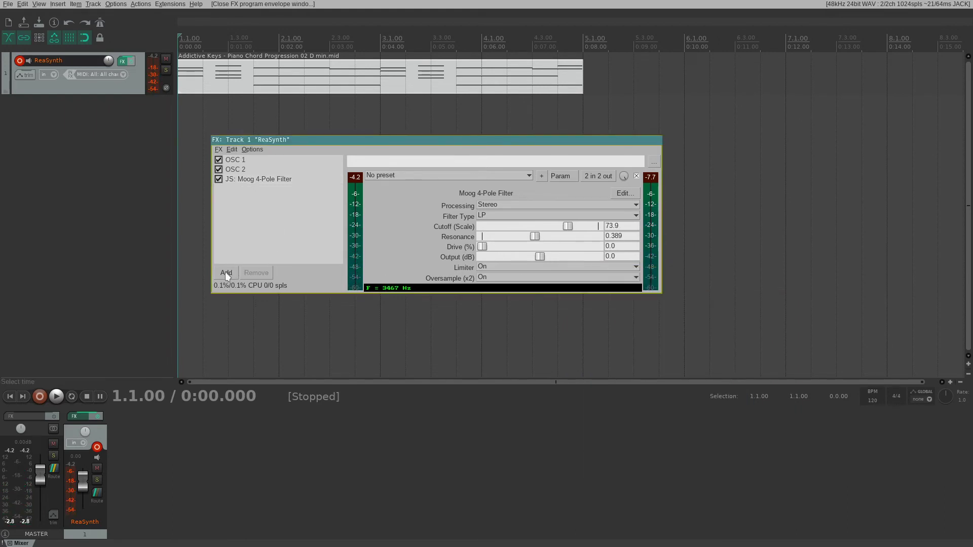
pyautogui.click(226, 273)
pyautogui.write('Chorus')
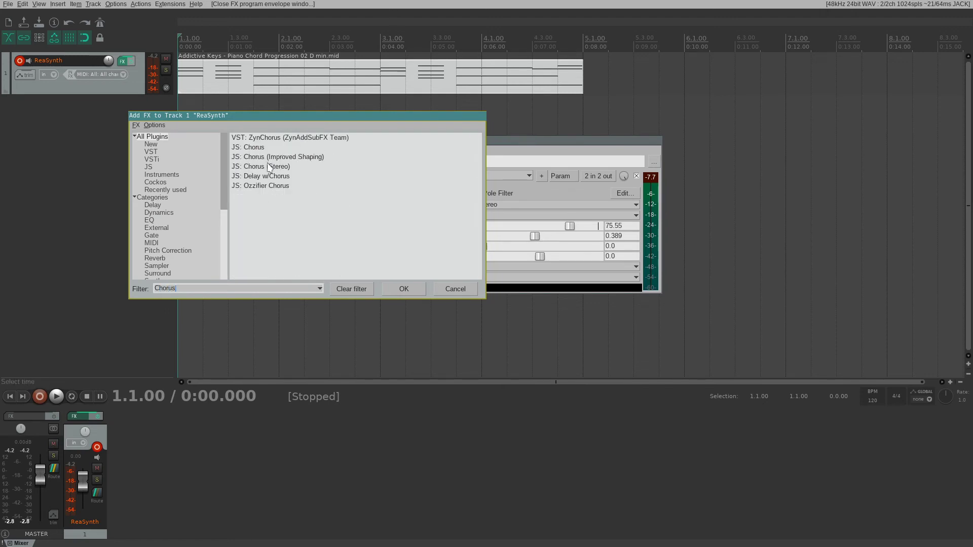
pyautogui.doubleClick(268, 167)
pyautogui.press('space')
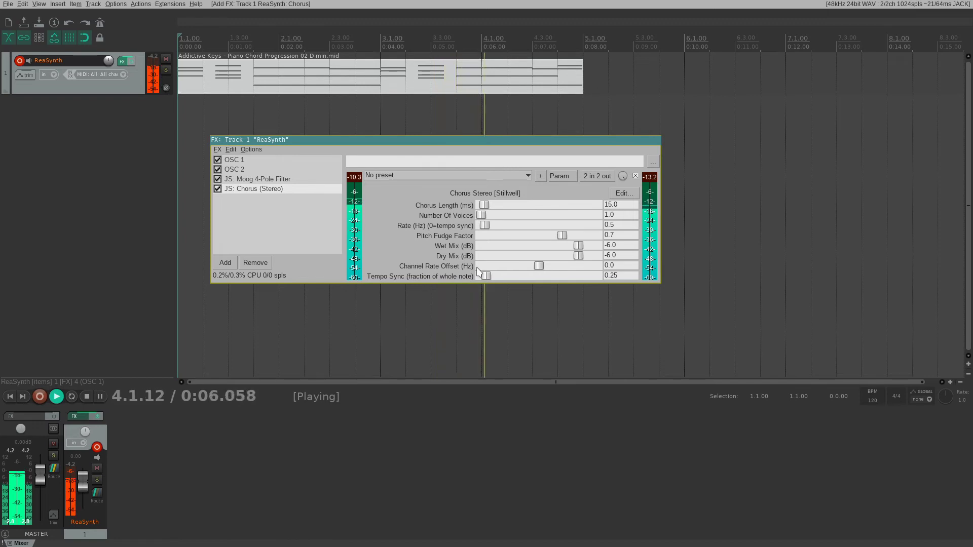
pyautogui.press('space')
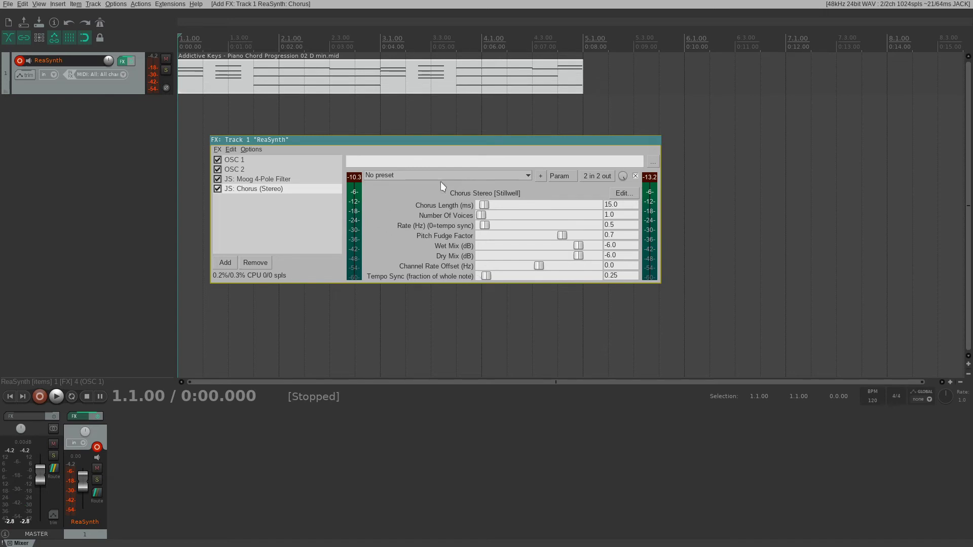
pyautogui.click(226, 263)
# Add VST: ReaVerb, load the Vocal Plate.aif impulse response from file, and play to hear it.
pyautogui.write('R')
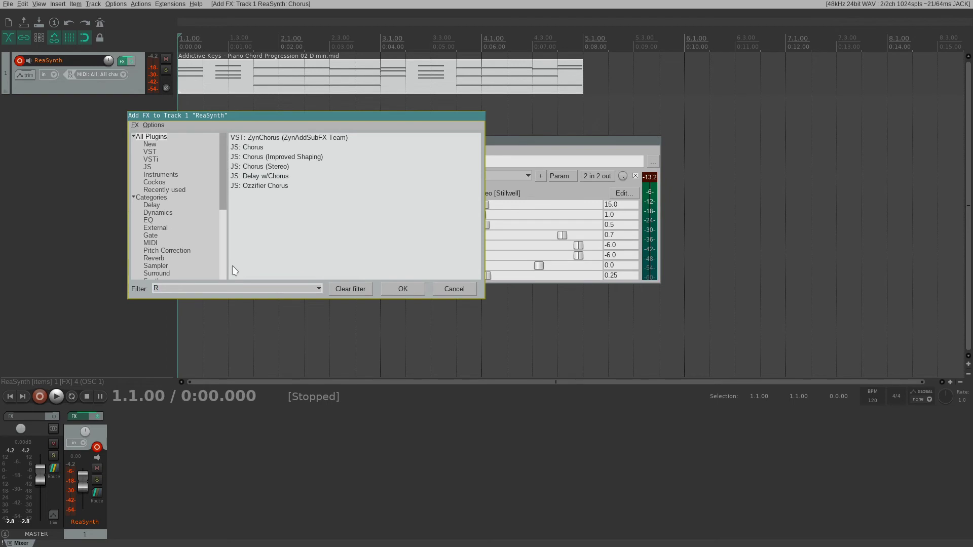
pyautogui.write('eaver')
pyautogui.doubleClick(283, 138)
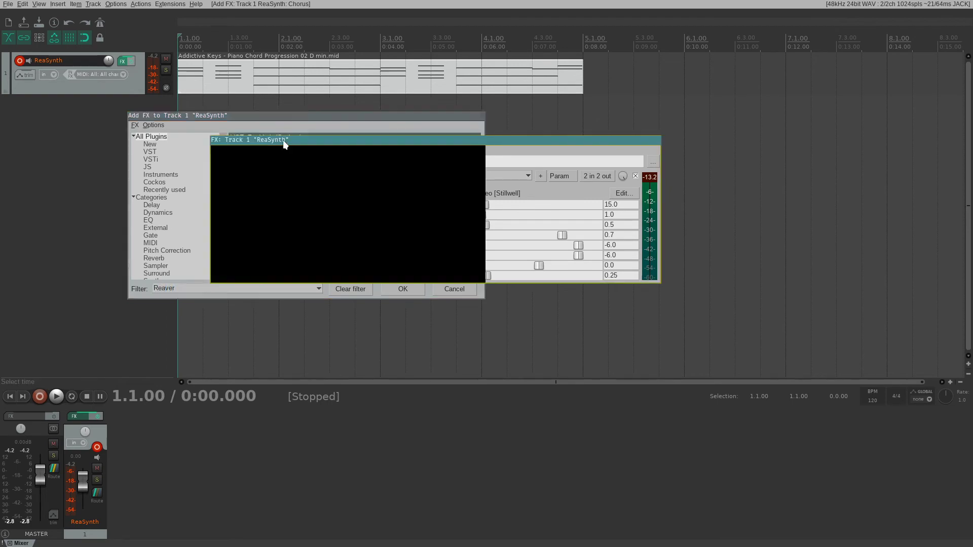
pyautogui.click(411, 388)
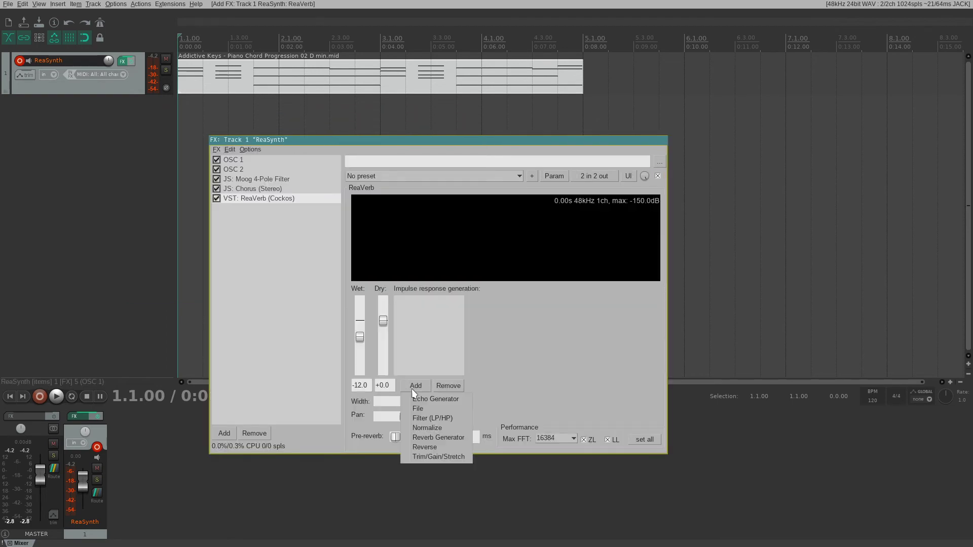
pyautogui.click(432, 406)
pyautogui.scroll(-12, 418, 229)
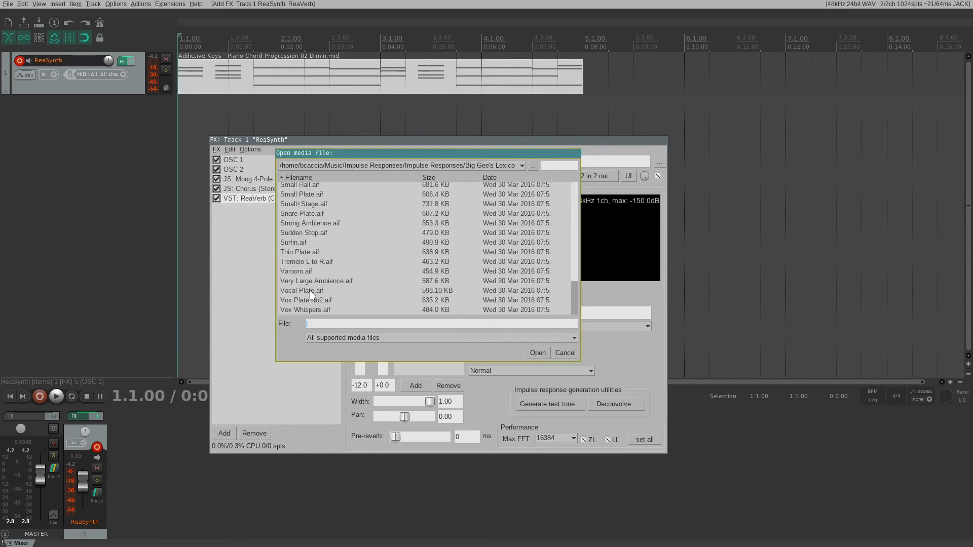
pyautogui.doubleClick(327, 291)
pyautogui.press('space')
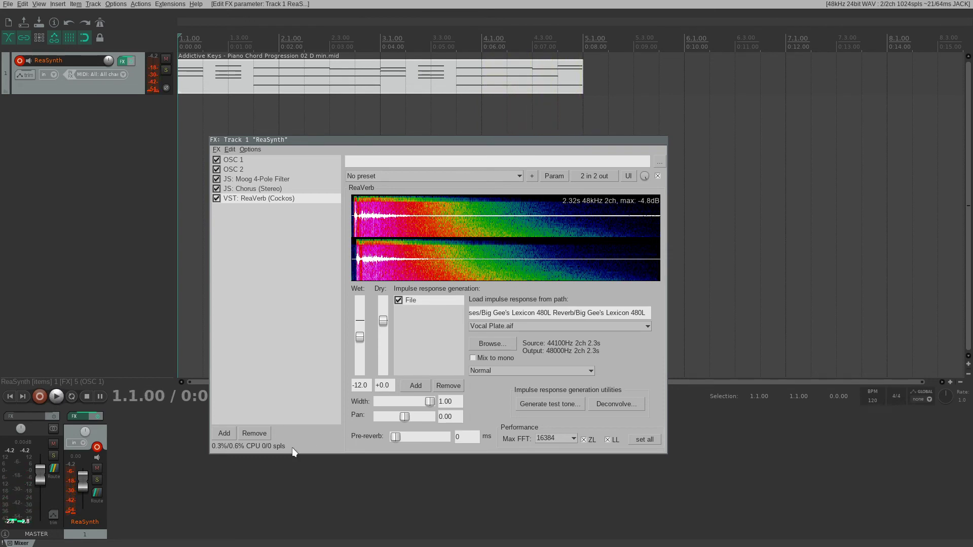
# Add JS: Delay w/Tempo Ping-Pong after ReaVerb and play to audition the delay.
pyautogui.click(224, 434)
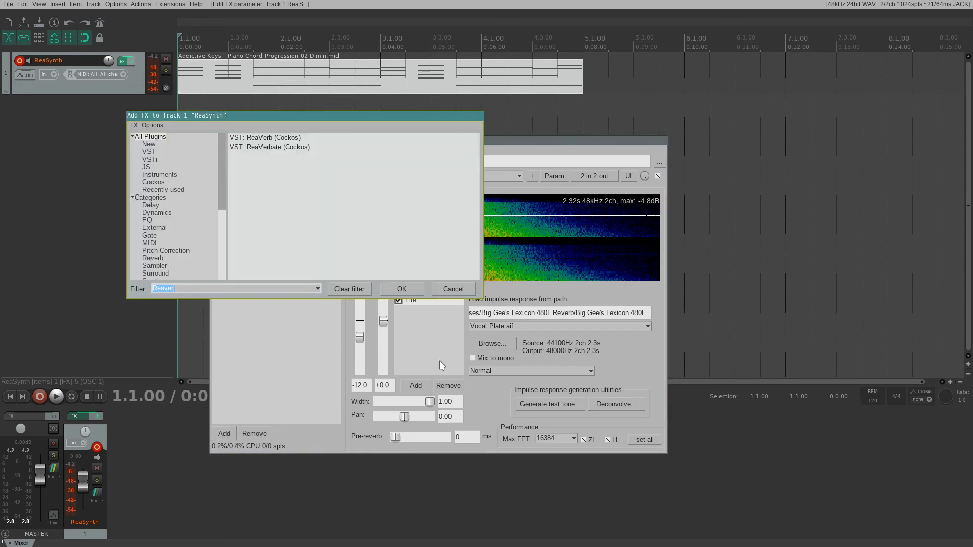
pyautogui.write('Ping Pong Pong')
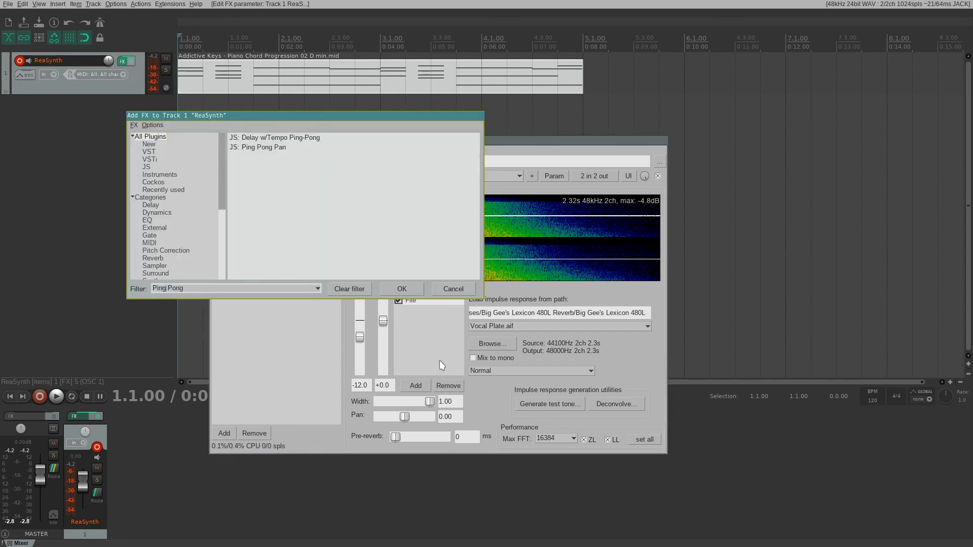
pyautogui.press('Return')
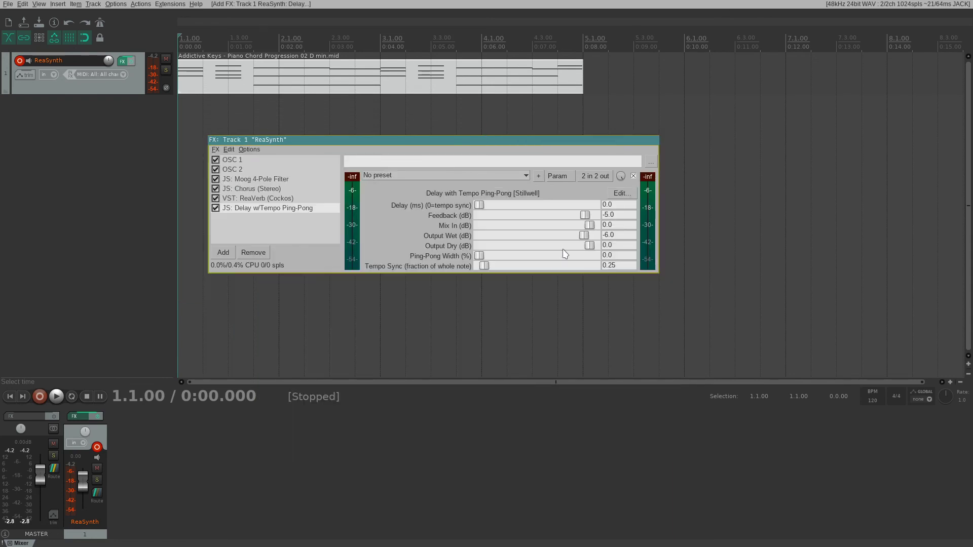
pyautogui.click(480, 266)
pyautogui.click(534, 423)
pyautogui.press('space')
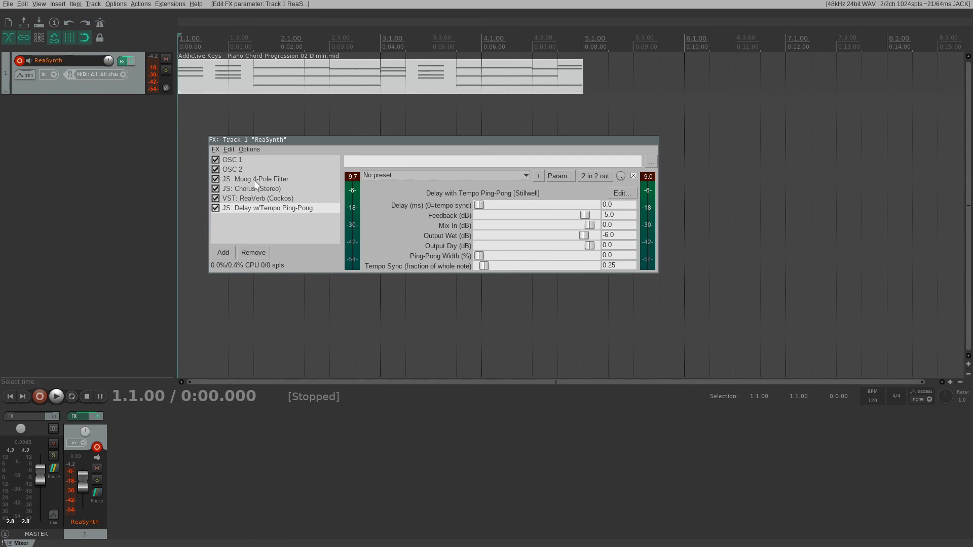
# Select OSC 1 in the FX list to show its settings, dismissing the FX menu unused.
pyautogui.click(262, 160)
pyautogui.click(216, 150)
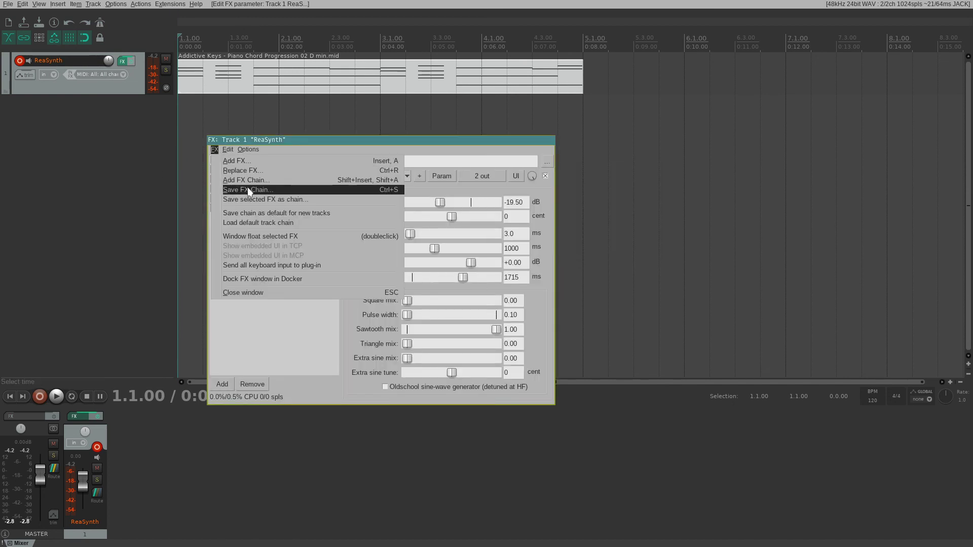
pyautogui.click(271, 142)
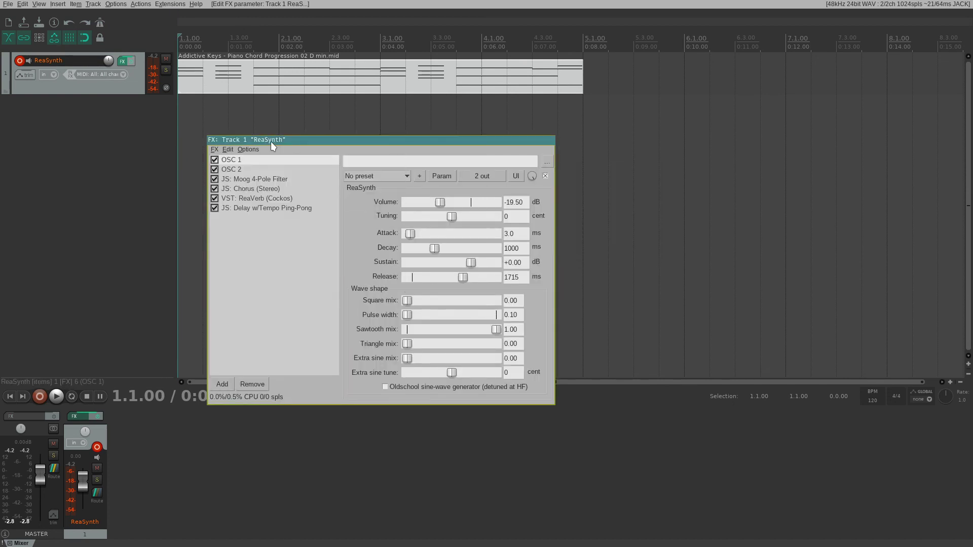